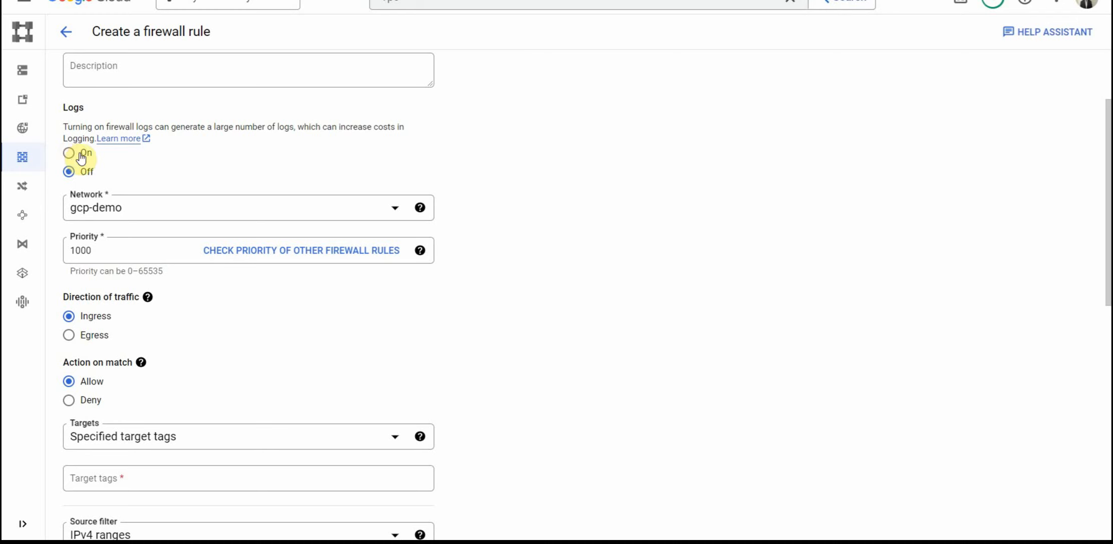
# Step: Apply the ingress allow firewall rule to specified target tags, with web as the target tag
pyautogui.scroll(-3, 563, 211)
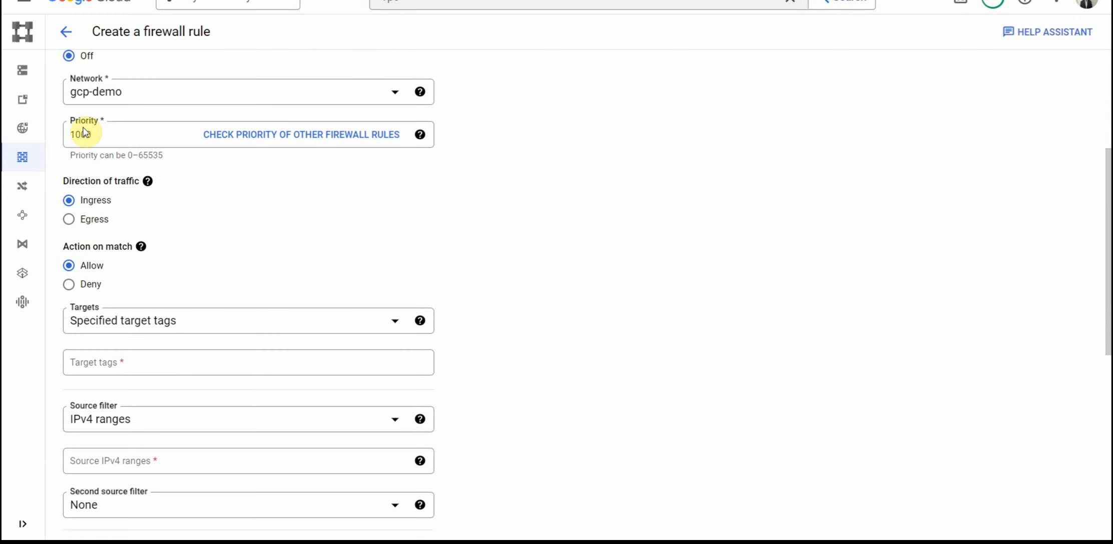
pyautogui.click(124, 99)
pyautogui.click(86, 168)
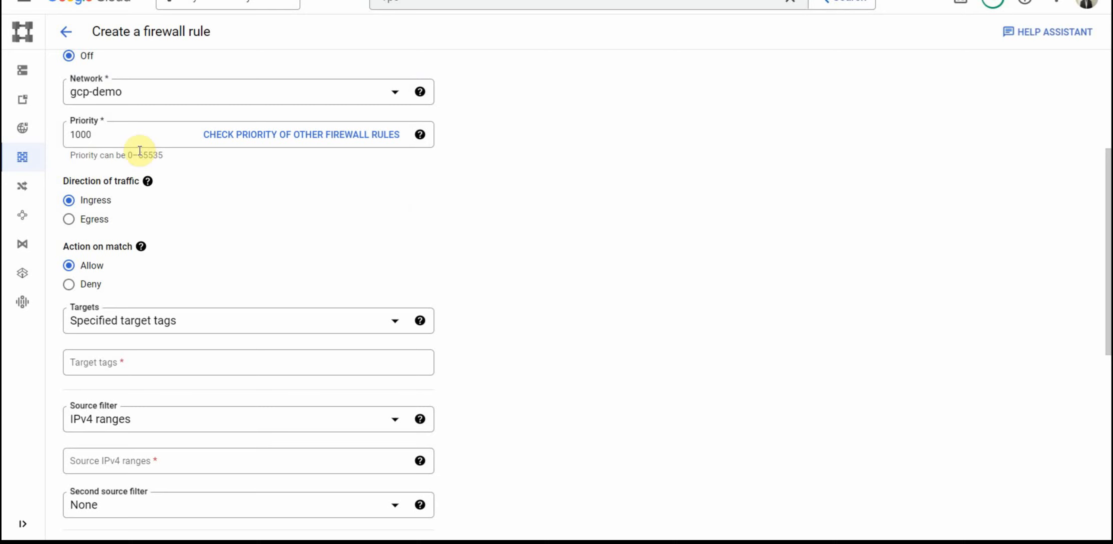
pyautogui.scroll(-1, 273, 218)
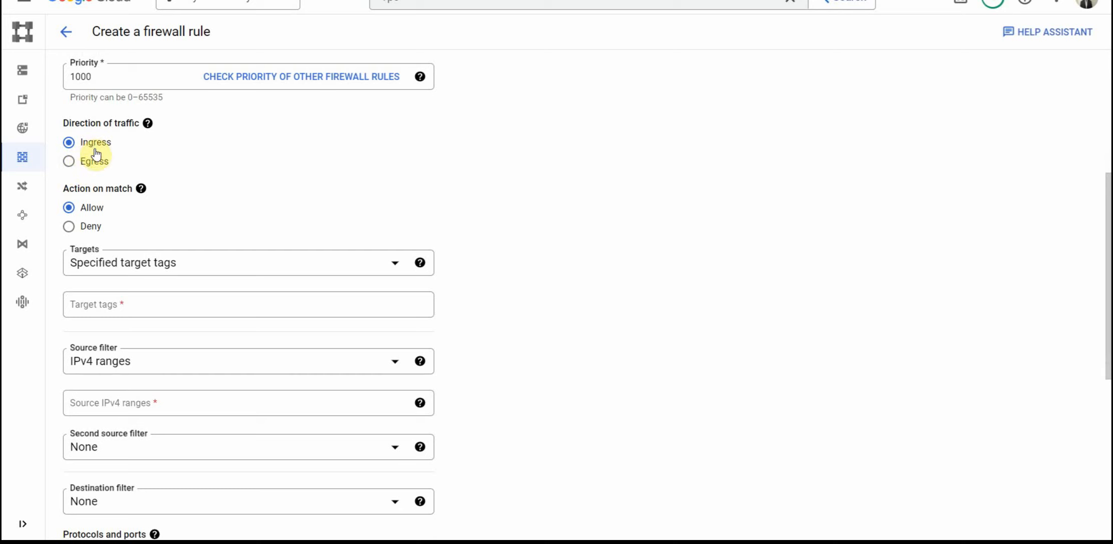
pyautogui.scroll(-1, 293, 210)
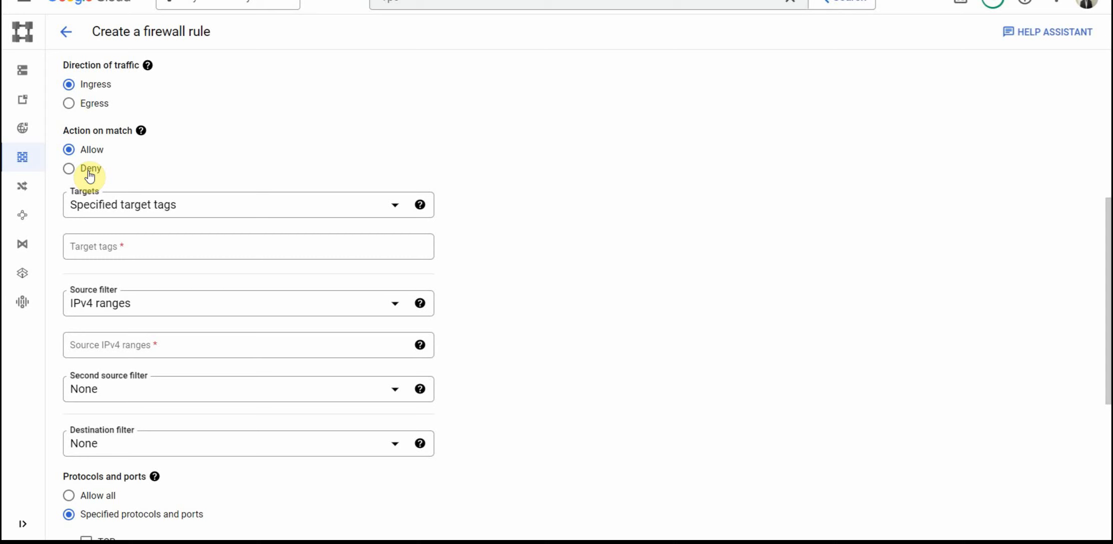
pyautogui.click(102, 209)
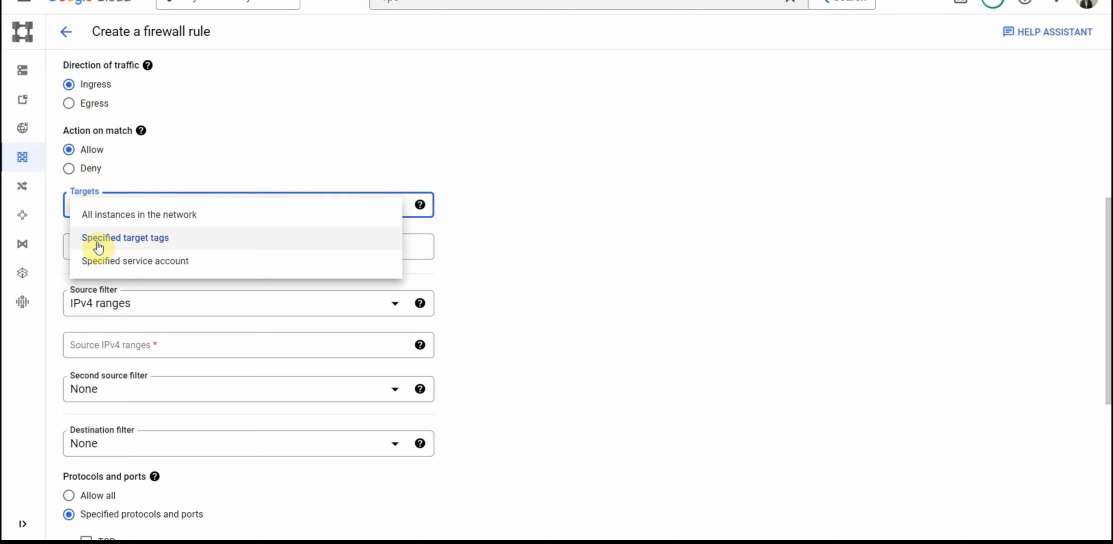
pyautogui.click(162, 245)
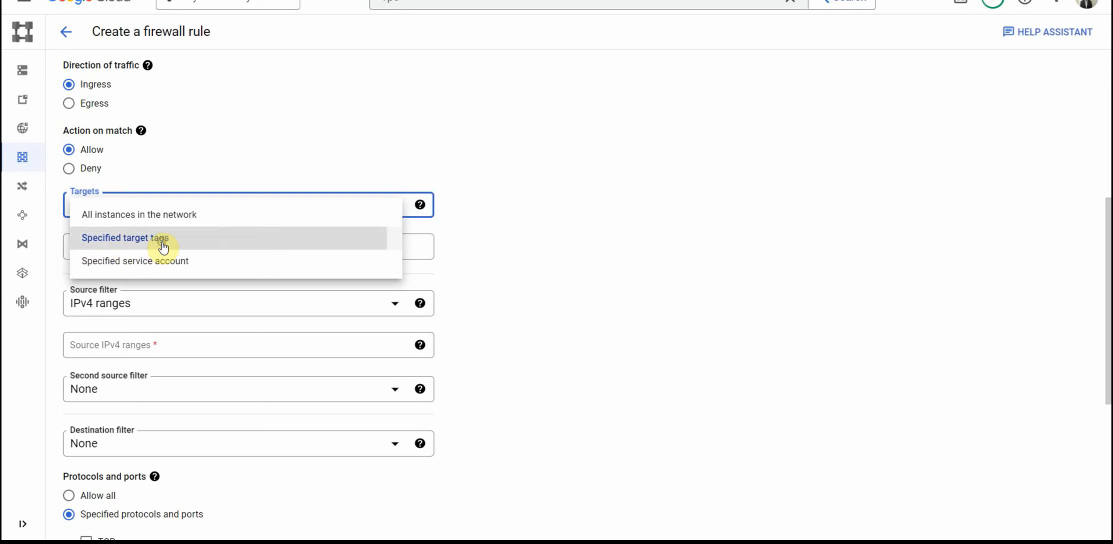
pyautogui.click(160, 244)
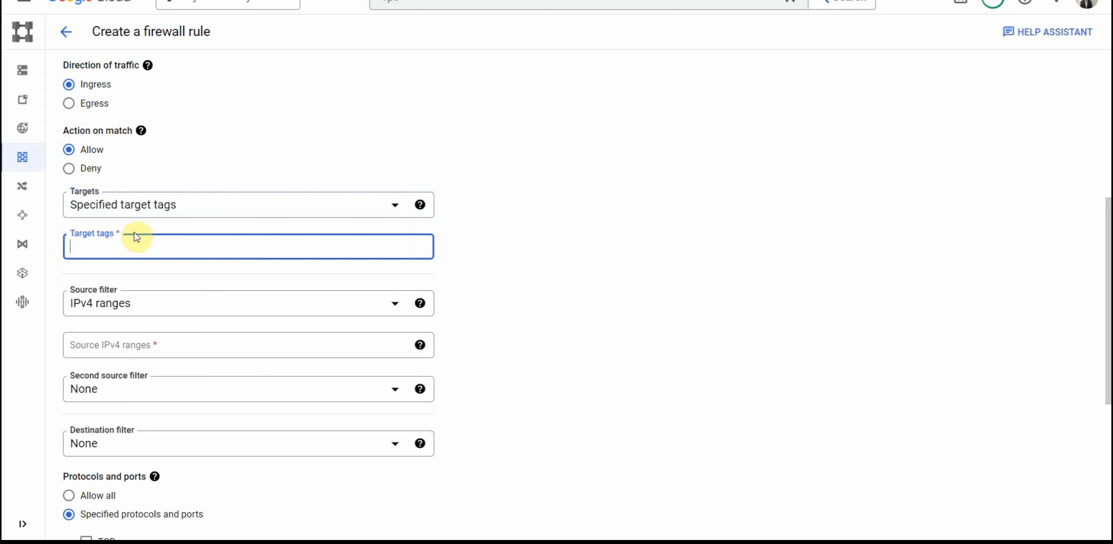
pyautogui.write('web')
pyautogui.click(581, 262)
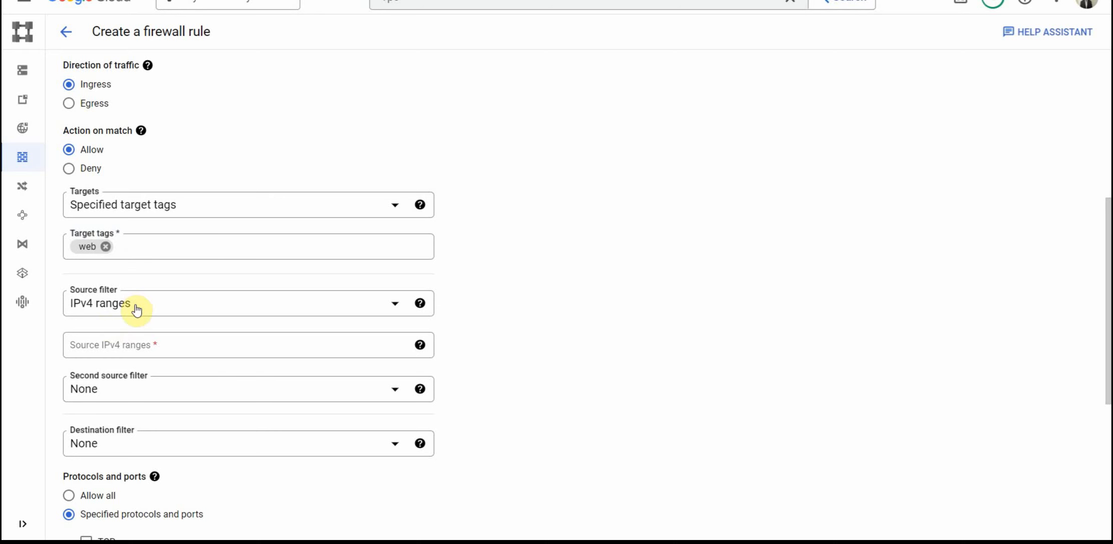
# Step: Set the firewall rule's source IPv4 range to 0.0.0.0/0
pyautogui.click(144, 345)
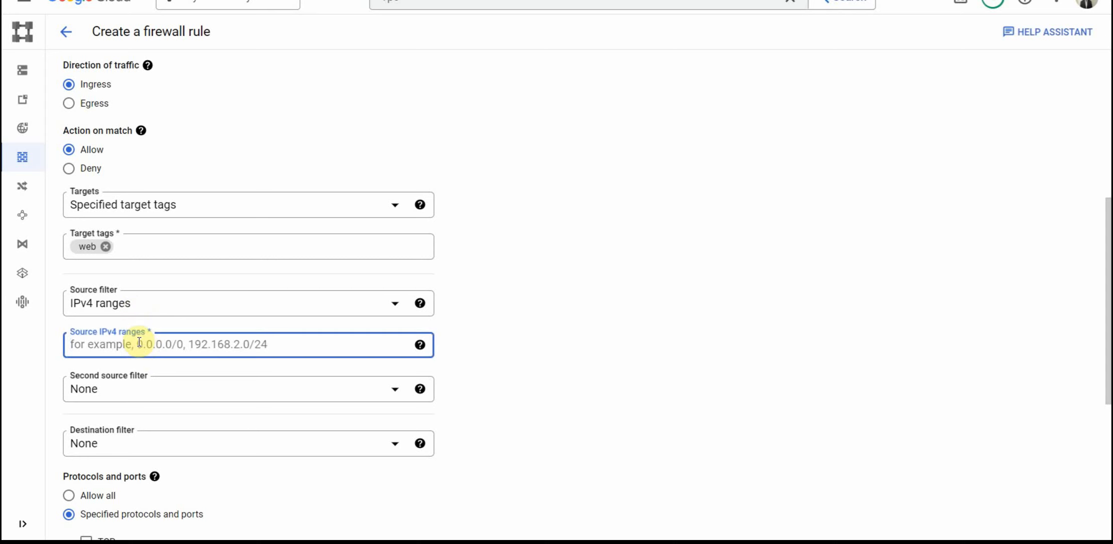
pyautogui.write('0.0.0.0')
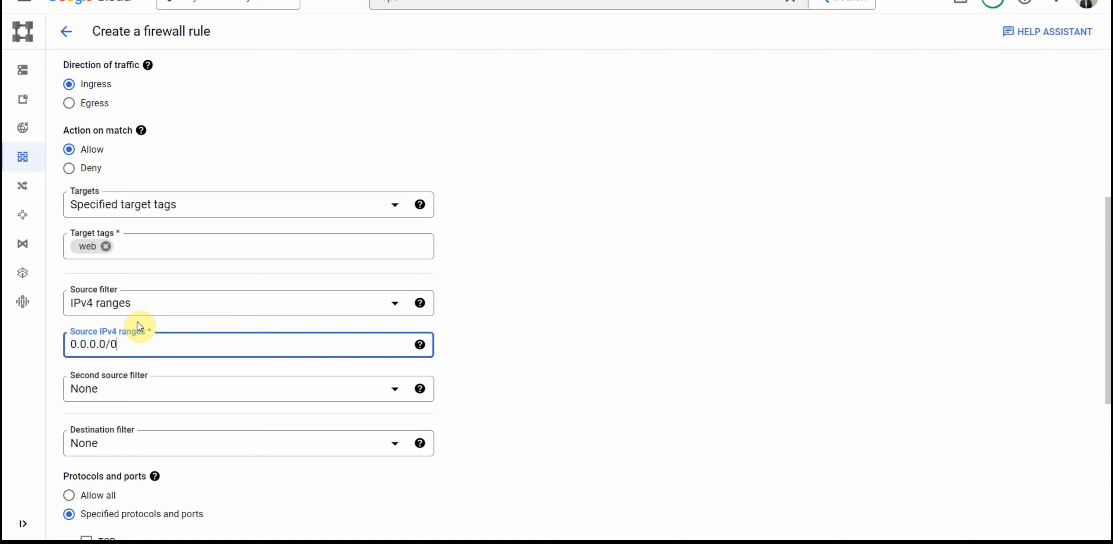
pyautogui.write('/0')
pyautogui.click(614, 322)
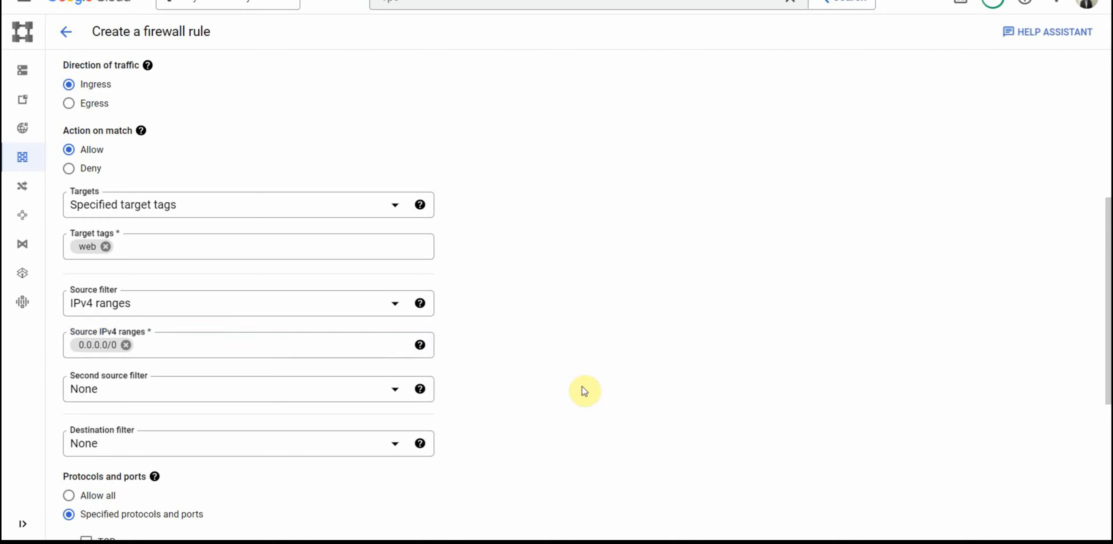
# Step: Allow TCP port 80 under the specified protocols and ports, and create the firewall rule
pyautogui.scroll(-3, 595, 385)
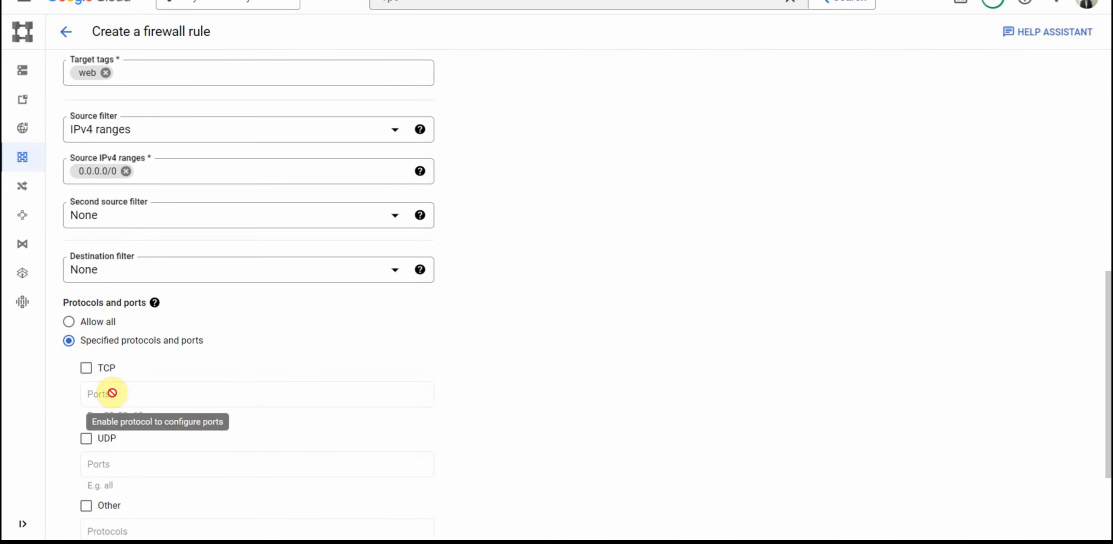
pyautogui.click(94, 371)
pyautogui.click(110, 395)
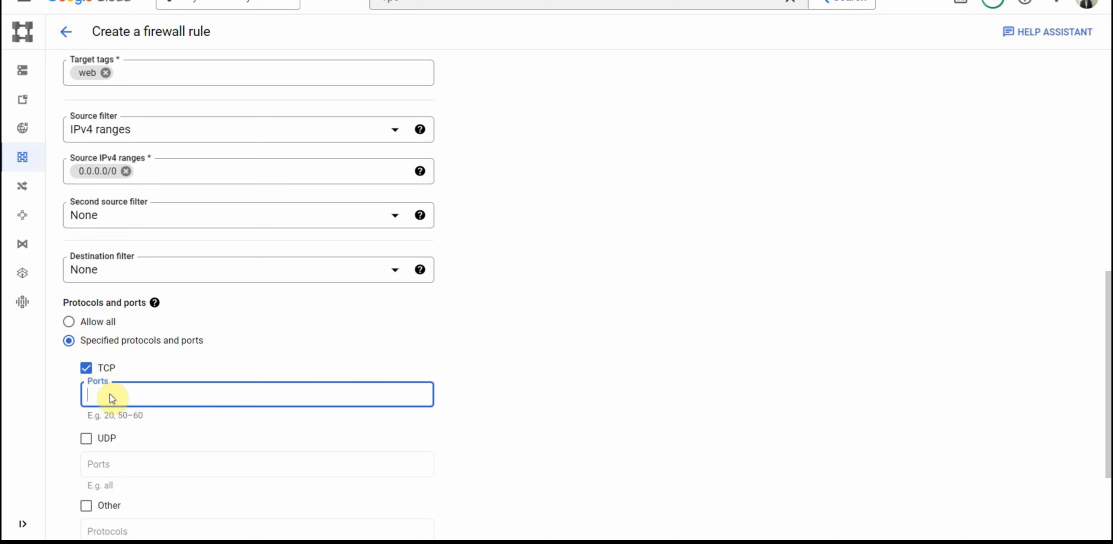
pyautogui.write('80')
pyautogui.click(548, 367)
pyautogui.scroll(-3, 549, 367)
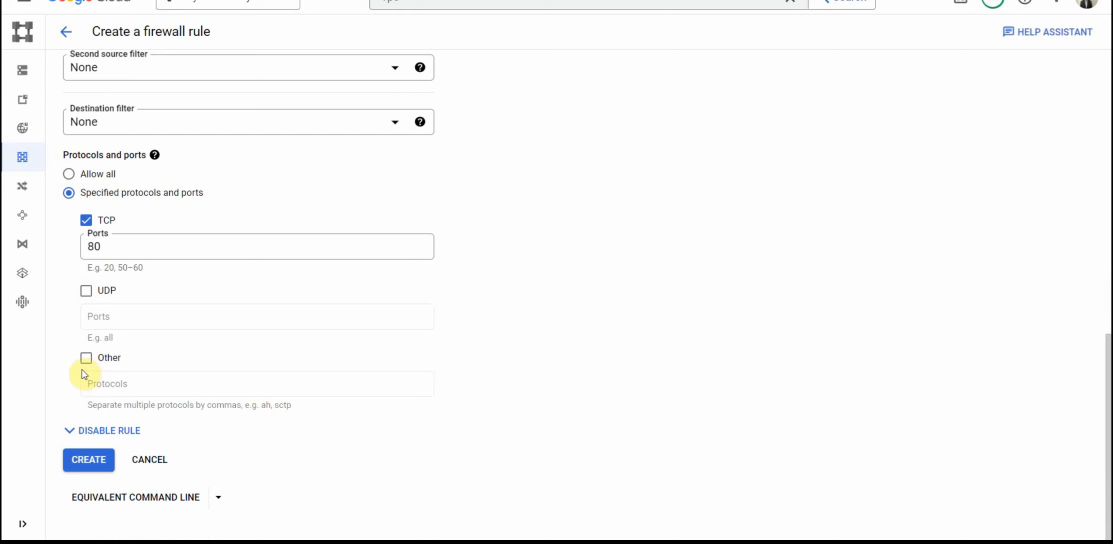
pyautogui.click(90, 461)
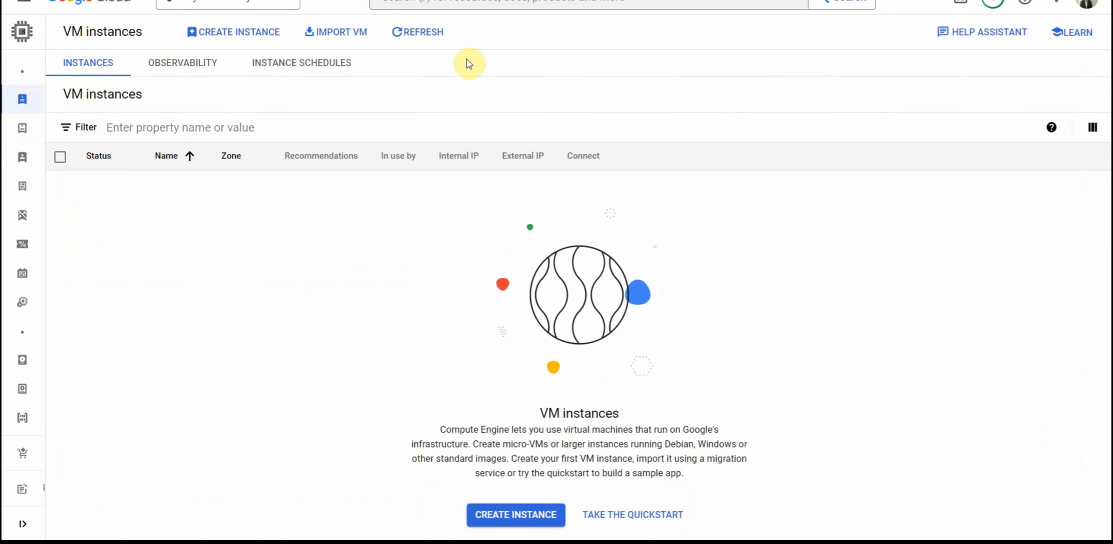
# Step: Start a new VM instance and set its network interface to the gcp-demo network in the advanced networking options
pyautogui.click(237, 43)
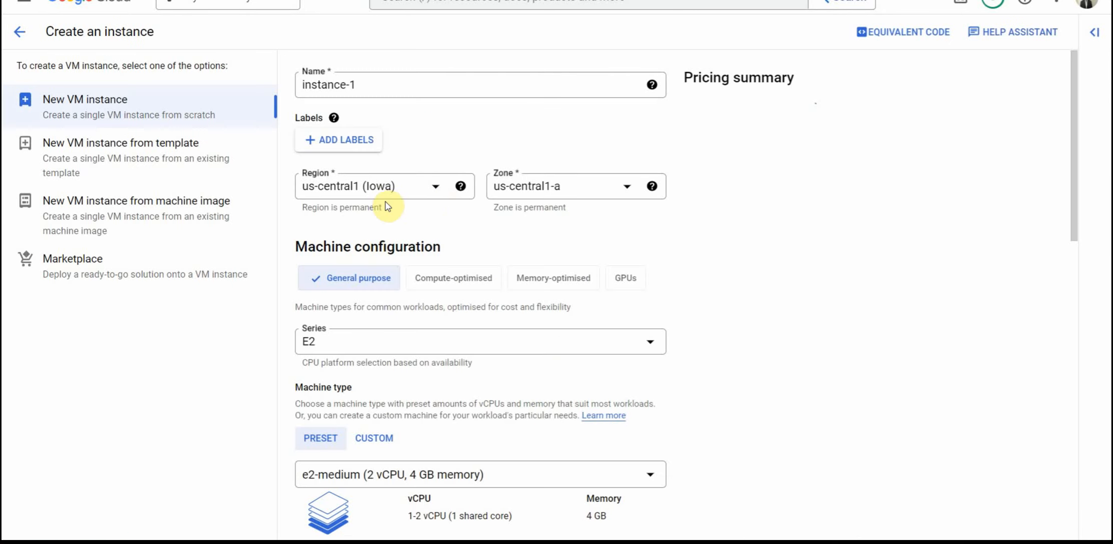
pyautogui.scroll(-3, 759, 242)
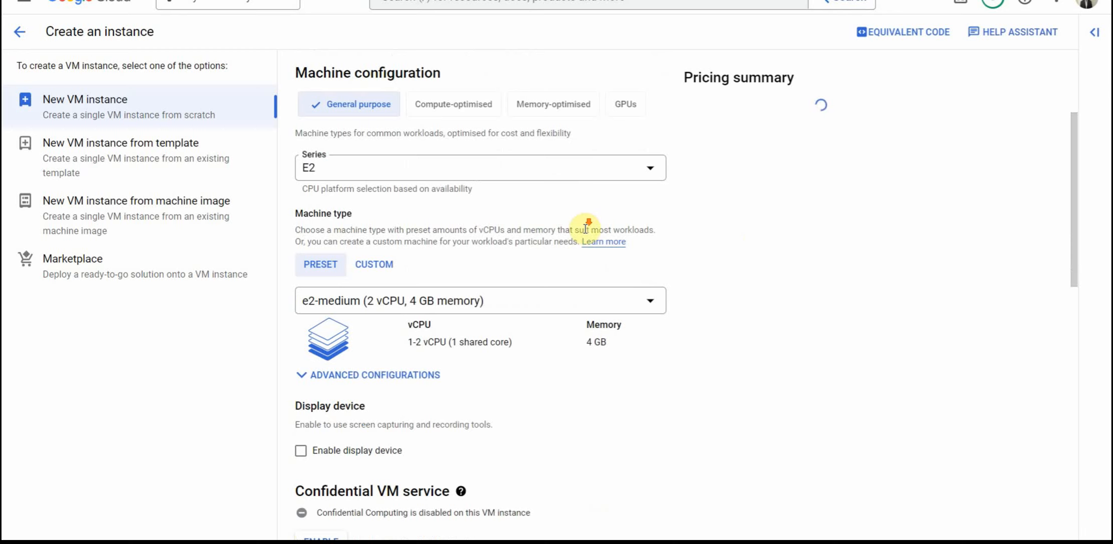
pyautogui.scroll(-10, 584, 295)
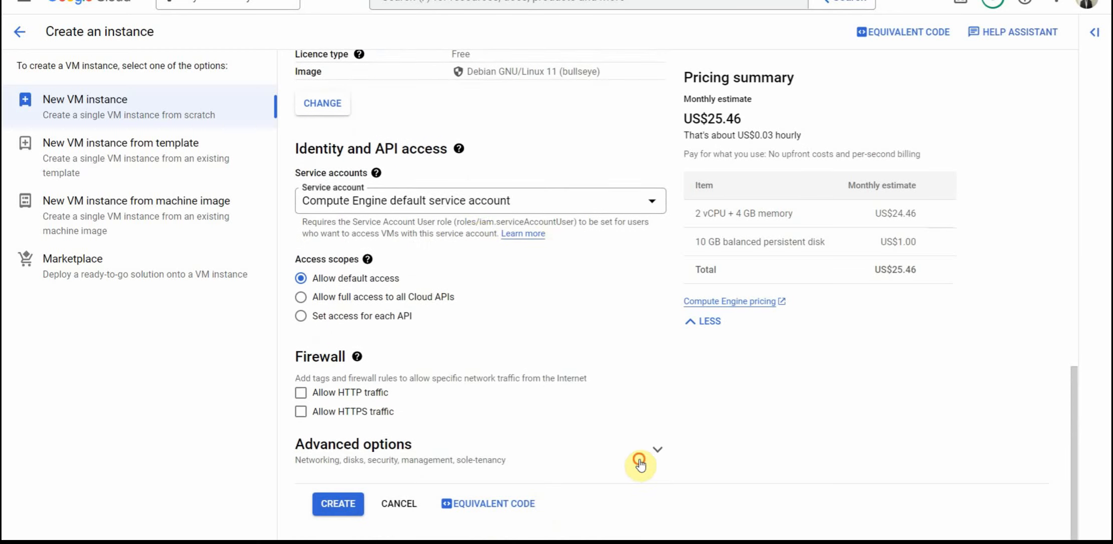
pyautogui.click(645, 462)
pyautogui.scroll(-3, 644, 465)
pyautogui.click(379, 308)
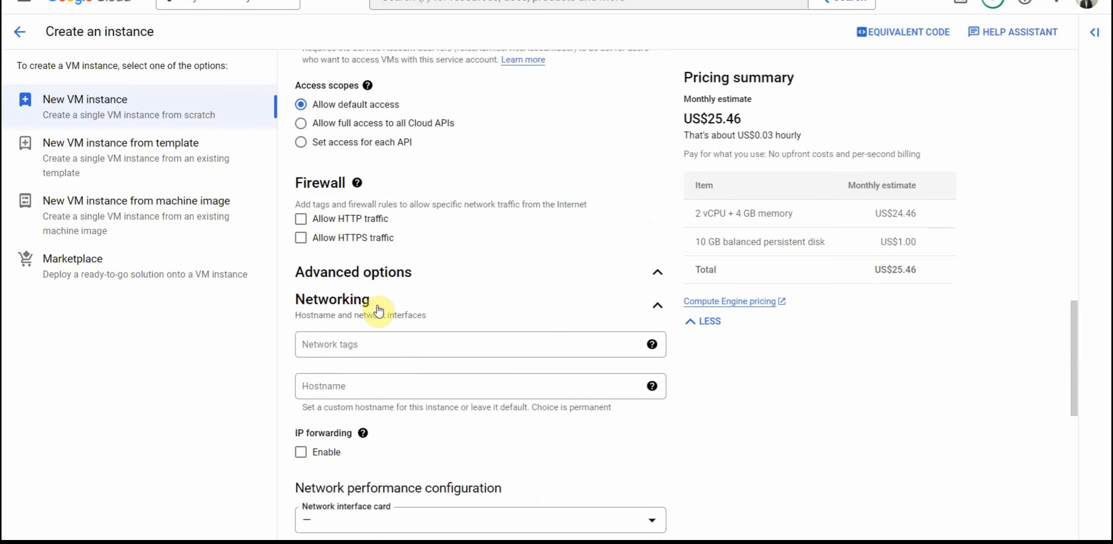
pyautogui.scroll(-6, 447, 368)
pyautogui.click(459, 294)
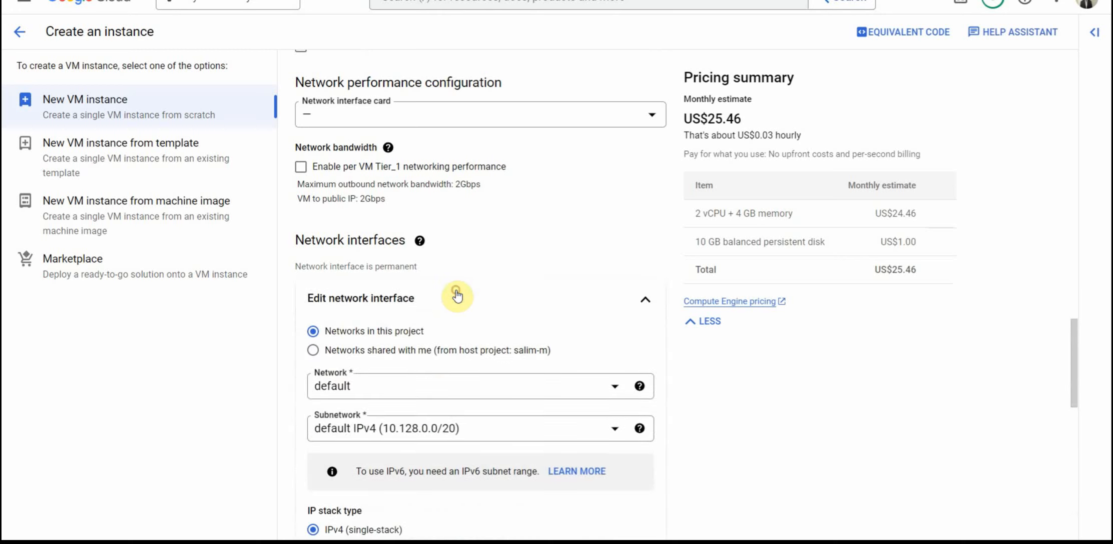
pyautogui.click(430, 402)
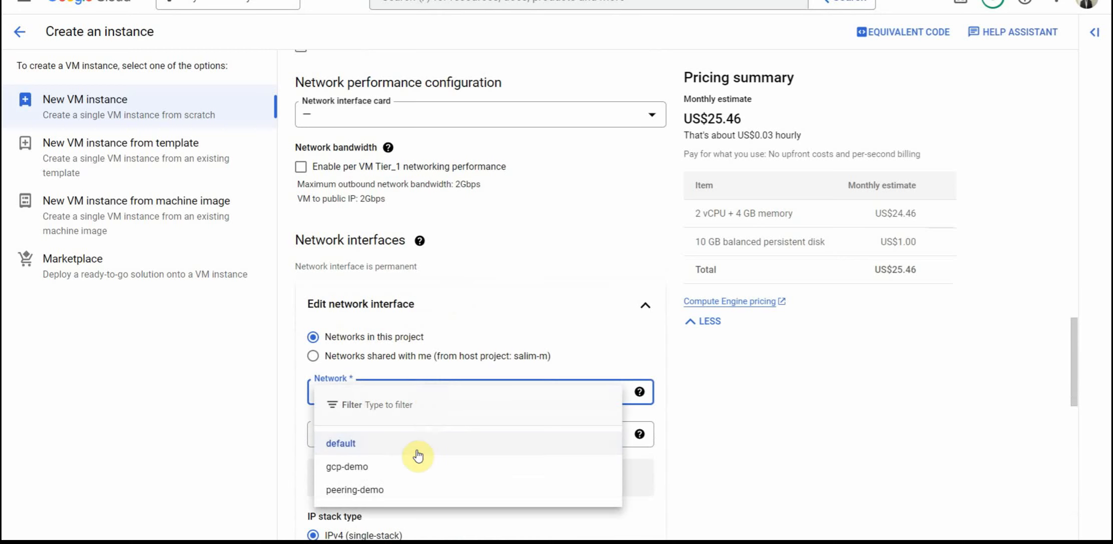
pyautogui.click(400, 465)
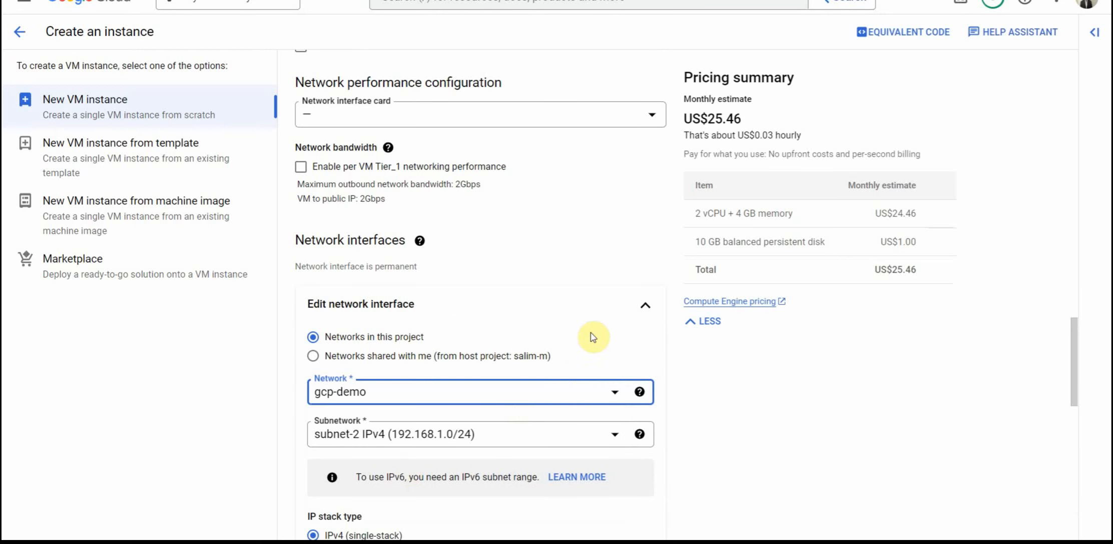
# Step: Add the network tag web to the VM instance and create it
pyautogui.scroll(-6, 605, 326)
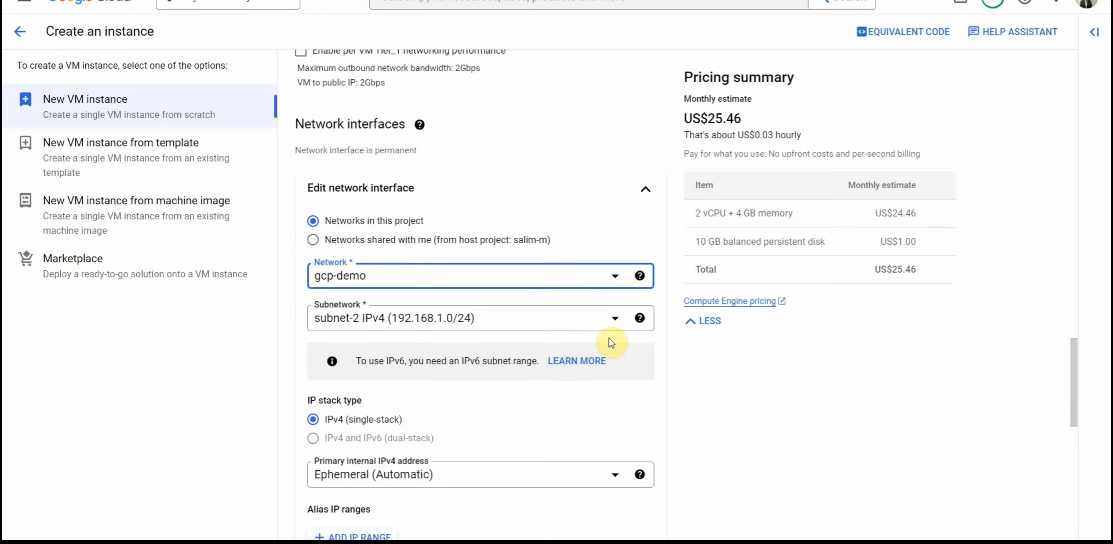
pyautogui.scroll(-3, 611, 343)
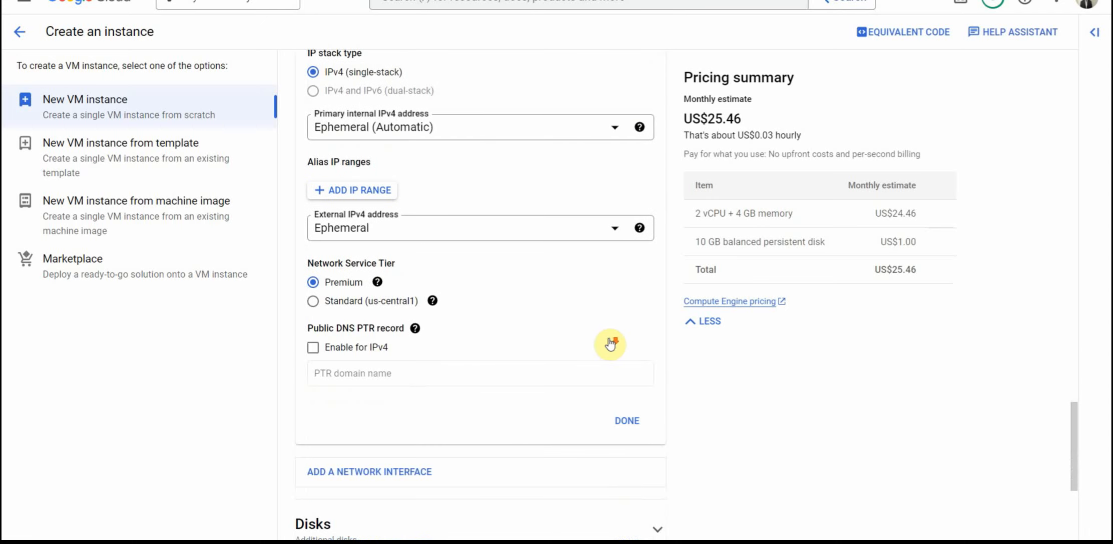
pyautogui.scroll(3, 611, 344)
pyautogui.scroll(12, 611, 343)
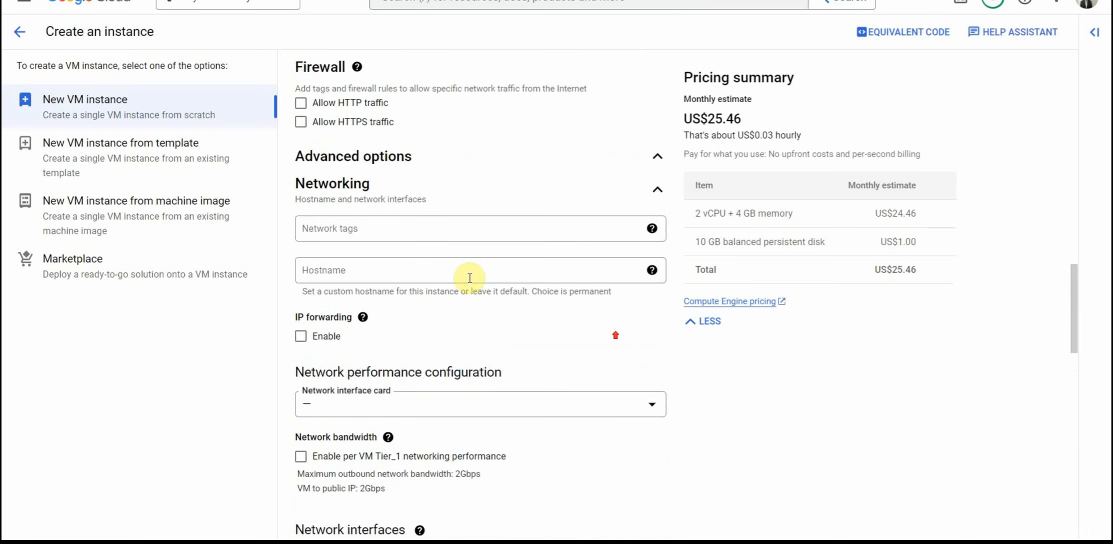
pyautogui.click(339, 233)
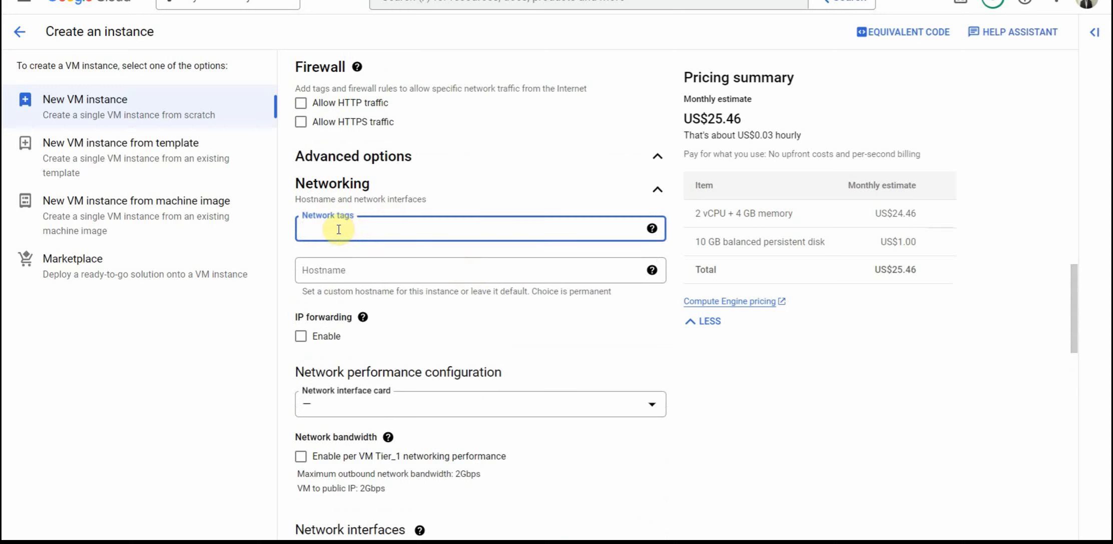
pyautogui.write('web')
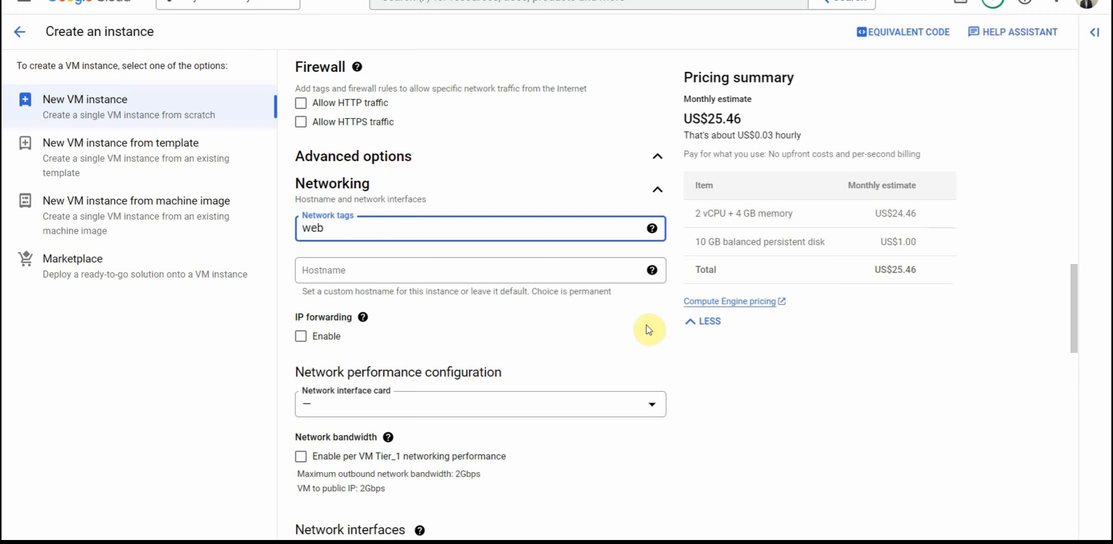
pyautogui.click(728, 371)
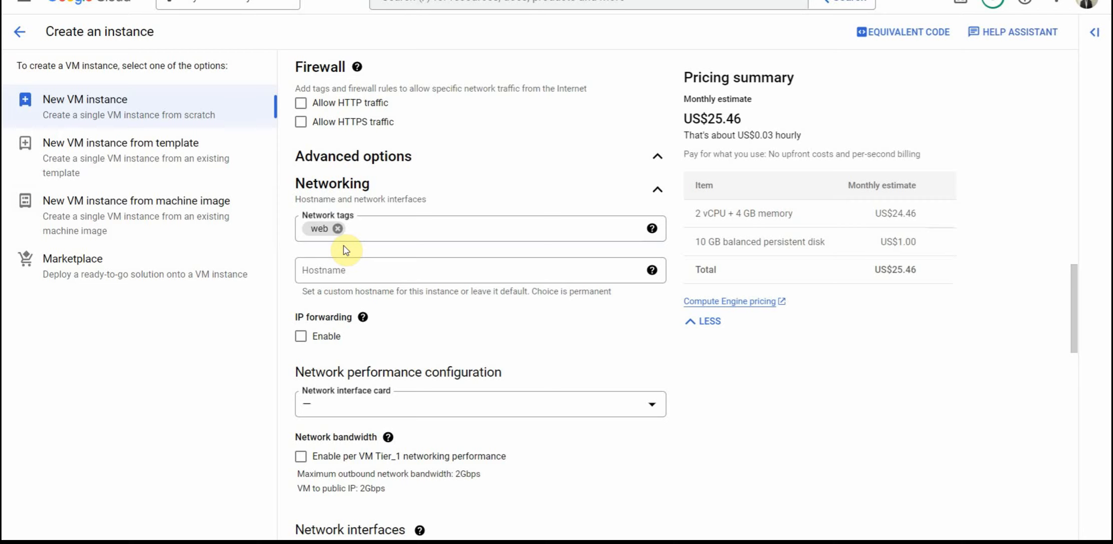
pyautogui.scroll(-10, 361, 278)
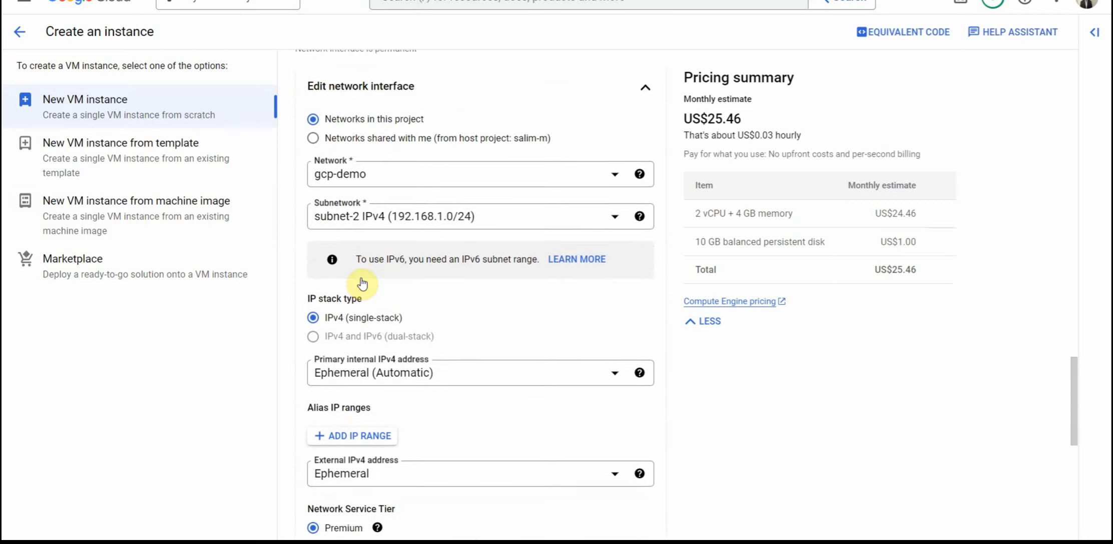
pyautogui.scroll(-10, 362, 283)
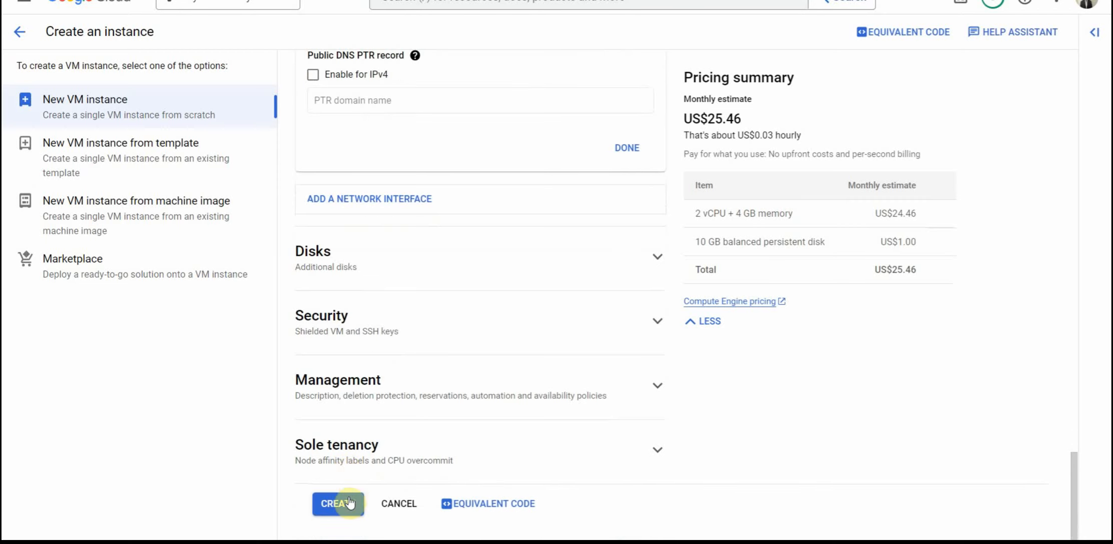
pyautogui.click(349, 503)
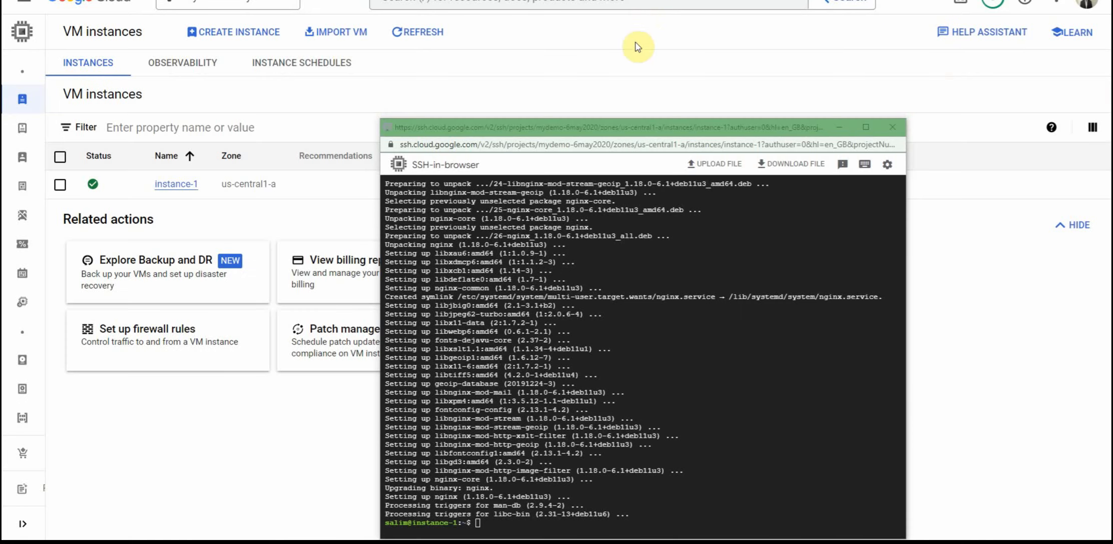
# Step: Return to the VM instances list, copy the external IP of instance-1 and open it in a new browser tab
pyautogui.click(634, 44)
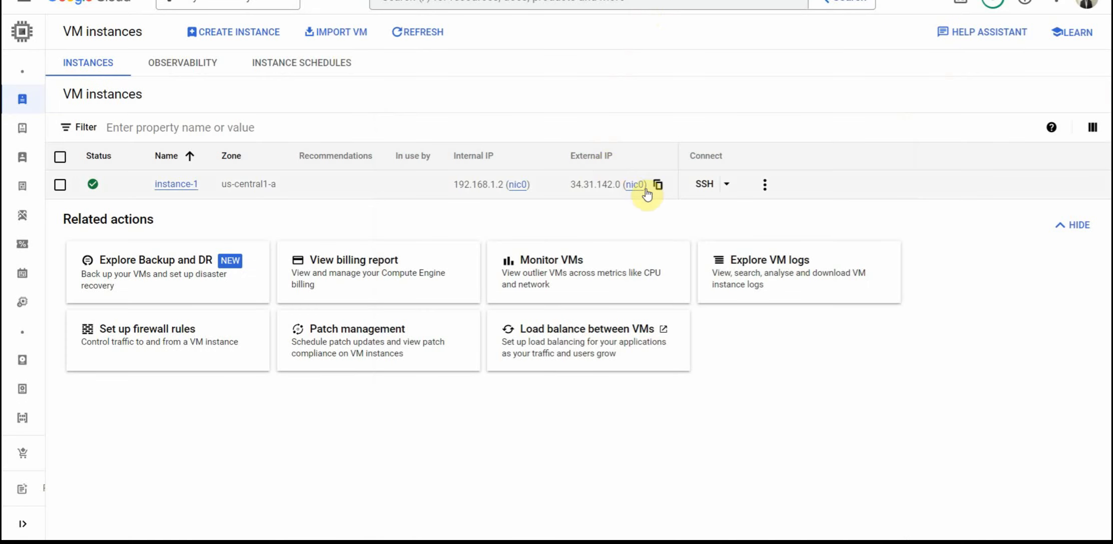
pyautogui.click(658, 185)
pyautogui.hotkey('ctrl', 't')
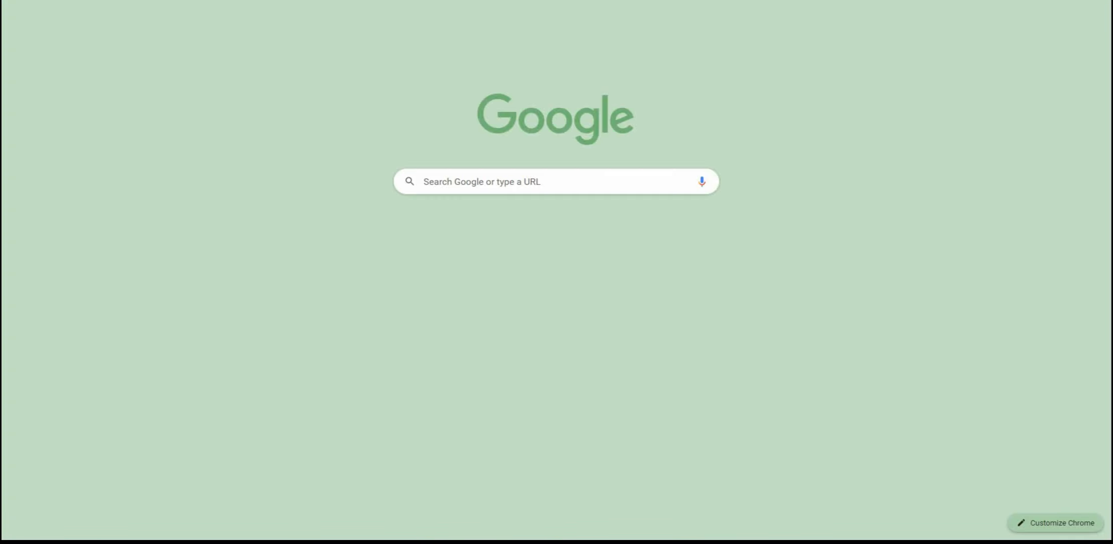
pyautogui.hotkey('ctrl', 'v')
pyautogui.press('Return')
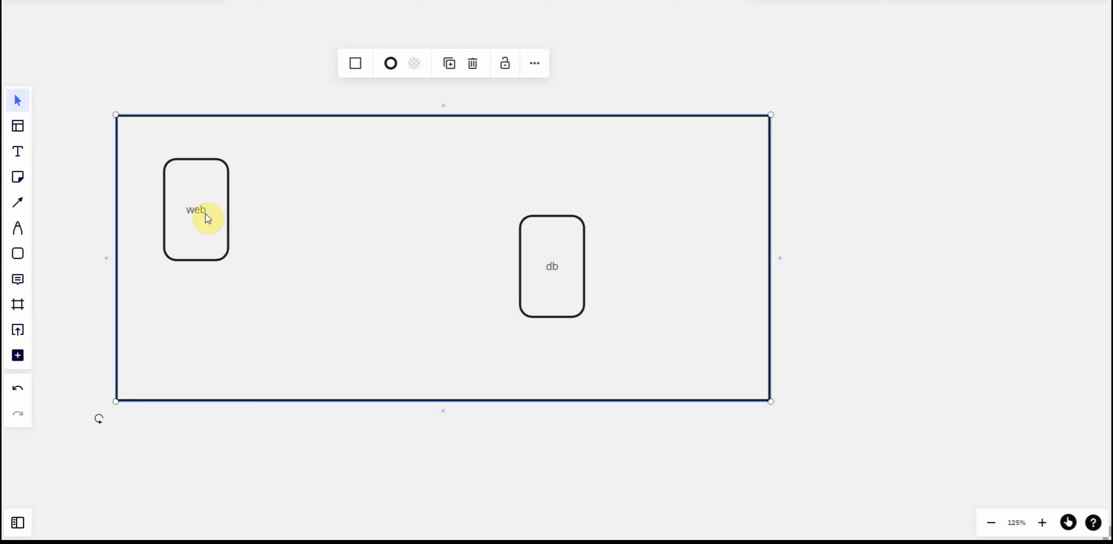
# Step: Draw a connector from the web box to the db box in the diagram
pyautogui.click(216, 250)
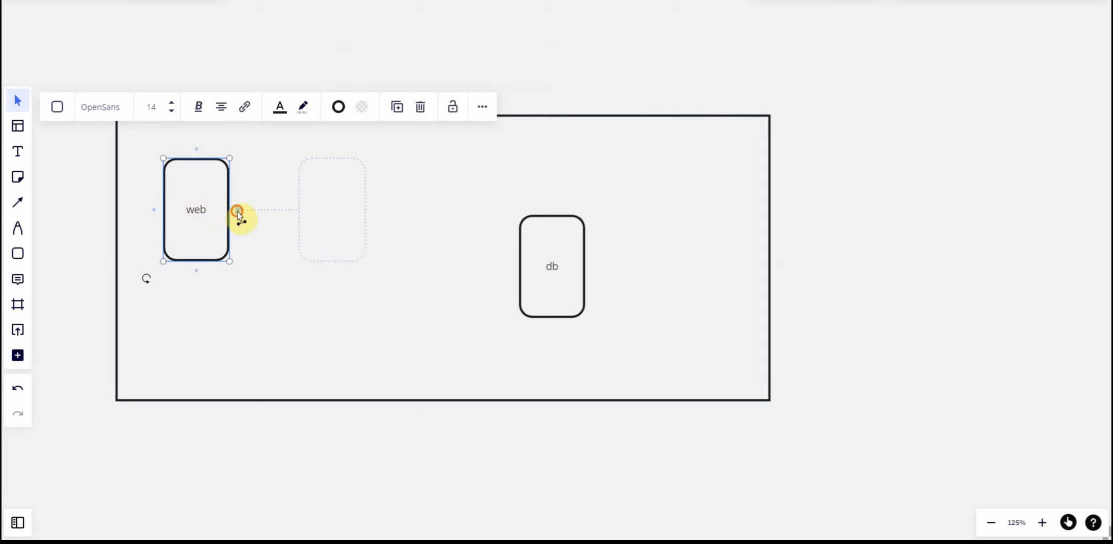
pyautogui.moveTo(237, 213); pyautogui.dragTo(515, 282)
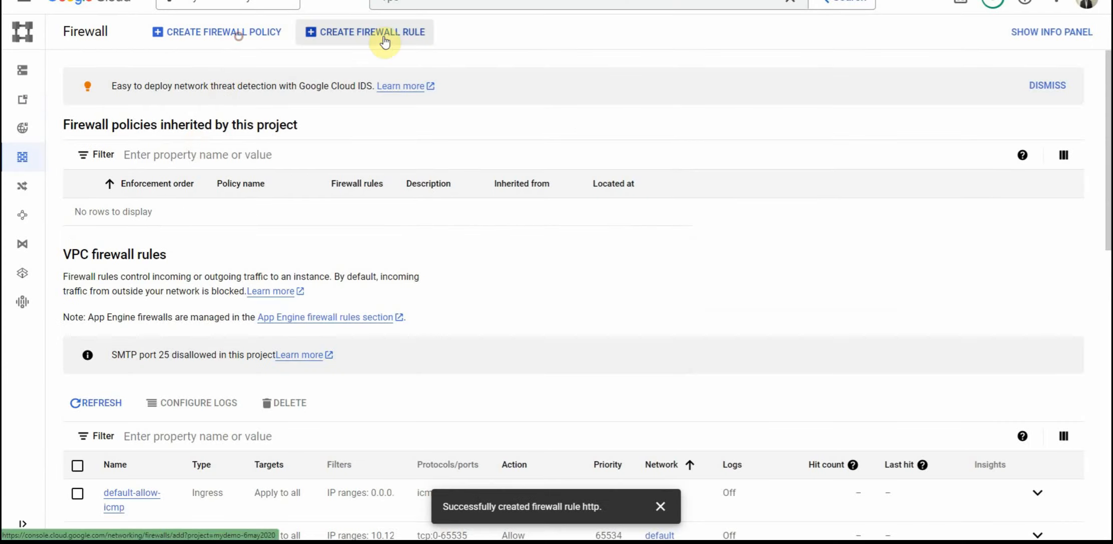
# Step: Switch to the Google Cloud firewall page and start a new firewall rule named db on the gcp-demo network
pyautogui.click(385, 42)
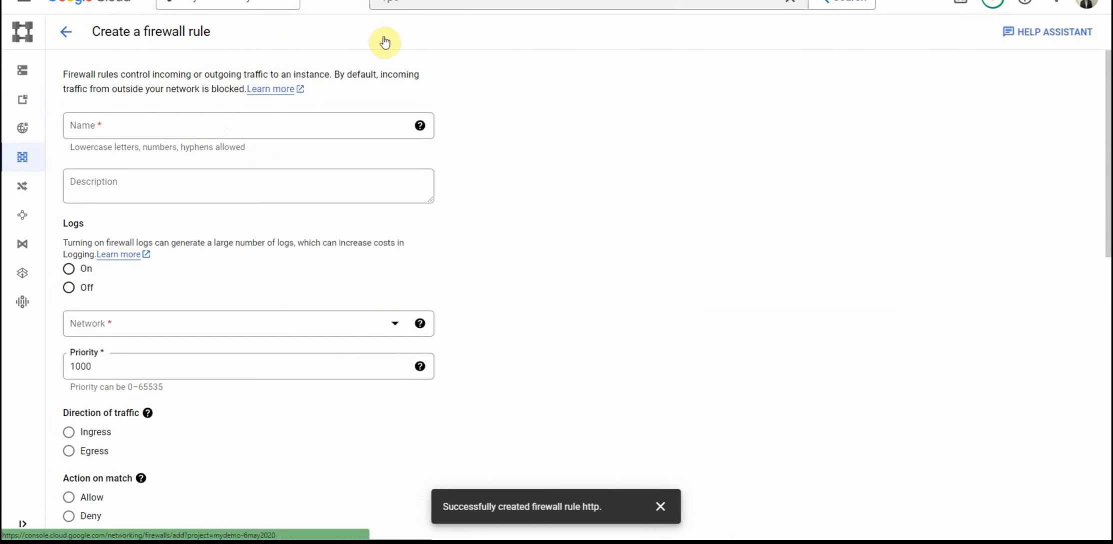
pyautogui.click(209, 122)
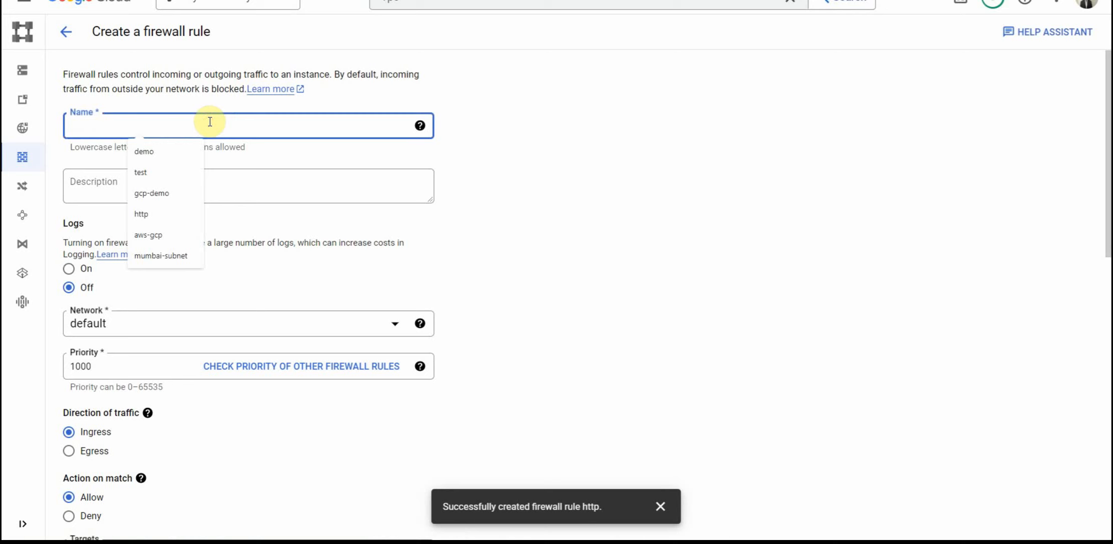
pyautogui.write('db')
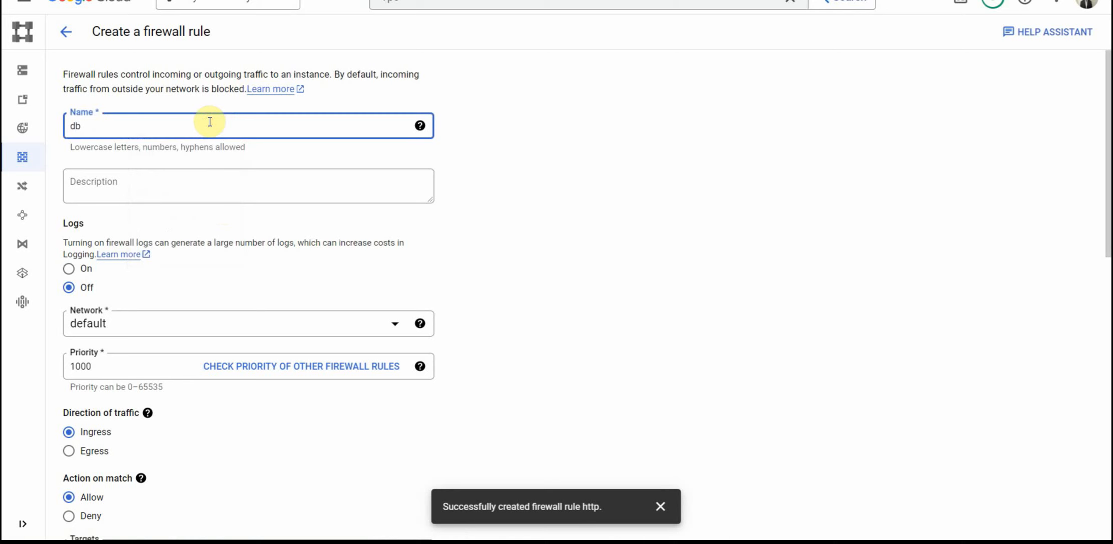
pyautogui.click(173, 330)
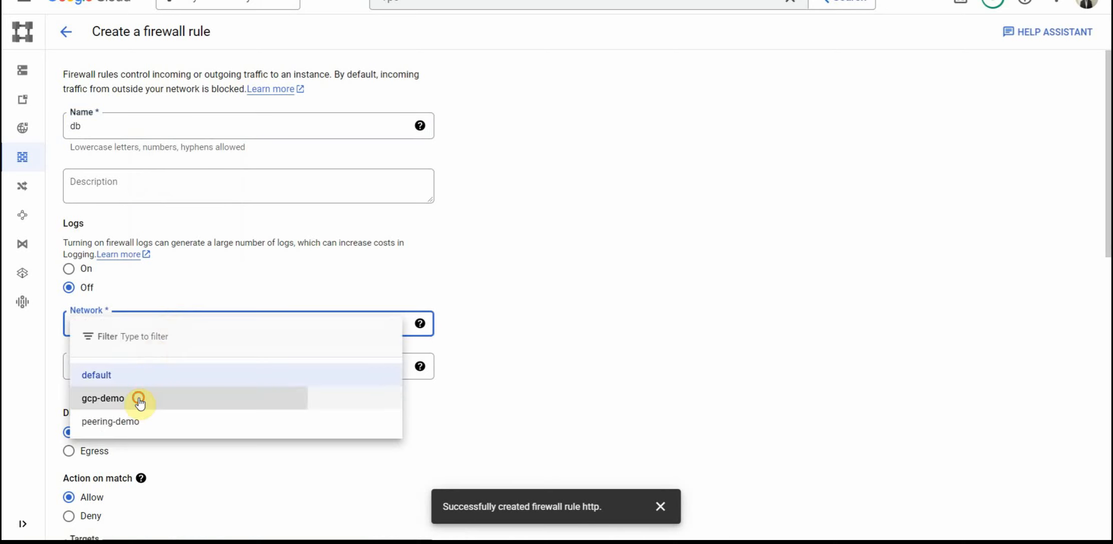
pyautogui.click(140, 400)
# Step: Add db as the target tag of the firewall rule
pyautogui.scroll(-2, 513, 304)
pyautogui.scroll(-2, 513, 304)
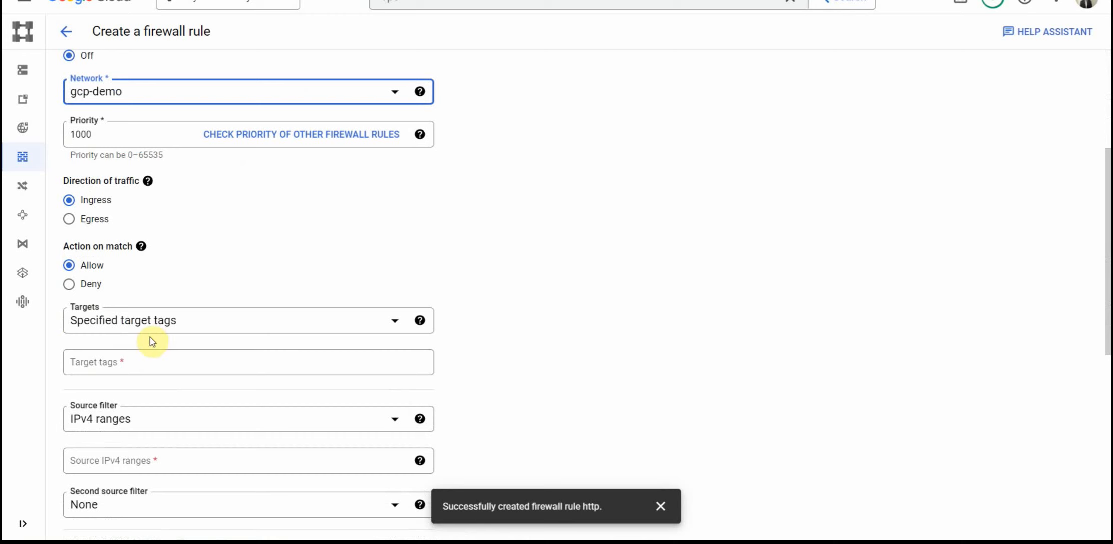
pyautogui.click(145, 364)
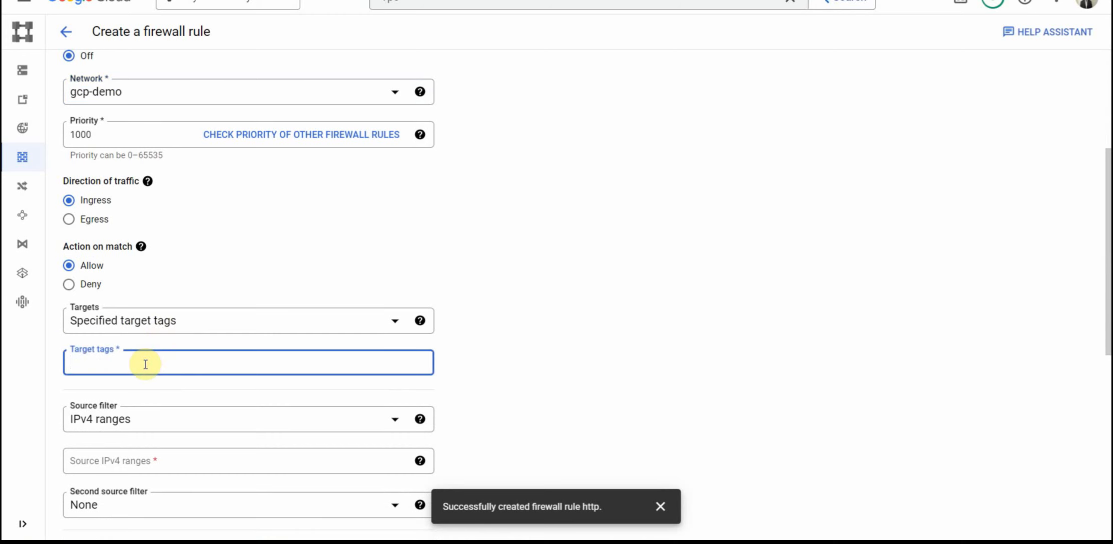
pyautogui.write('db')
pyautogui.click(594, 426)
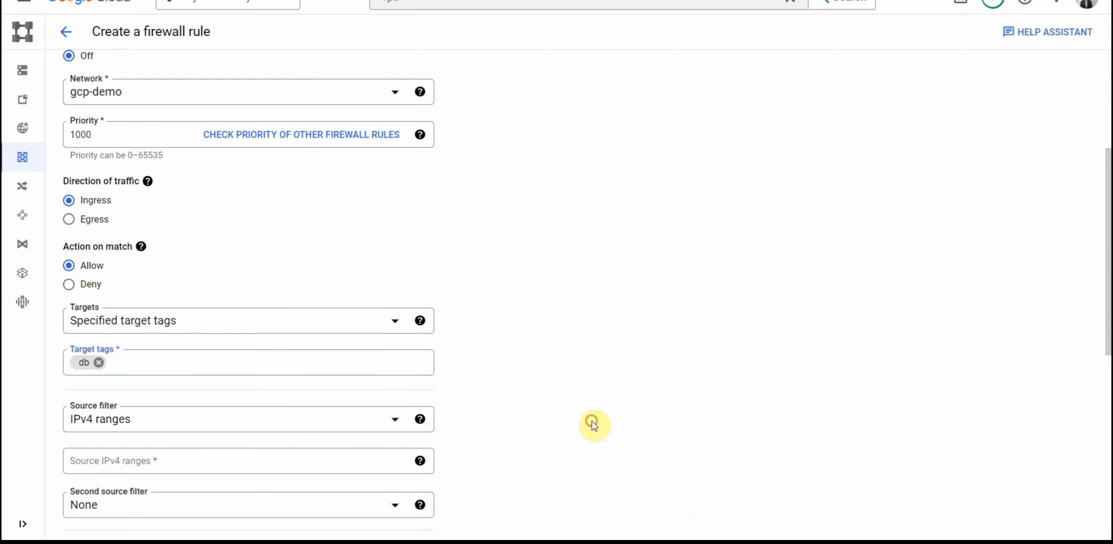
# Step: Change the rule's source filter to Source tags and add the source tag web
pyautogui.click(189, 433)
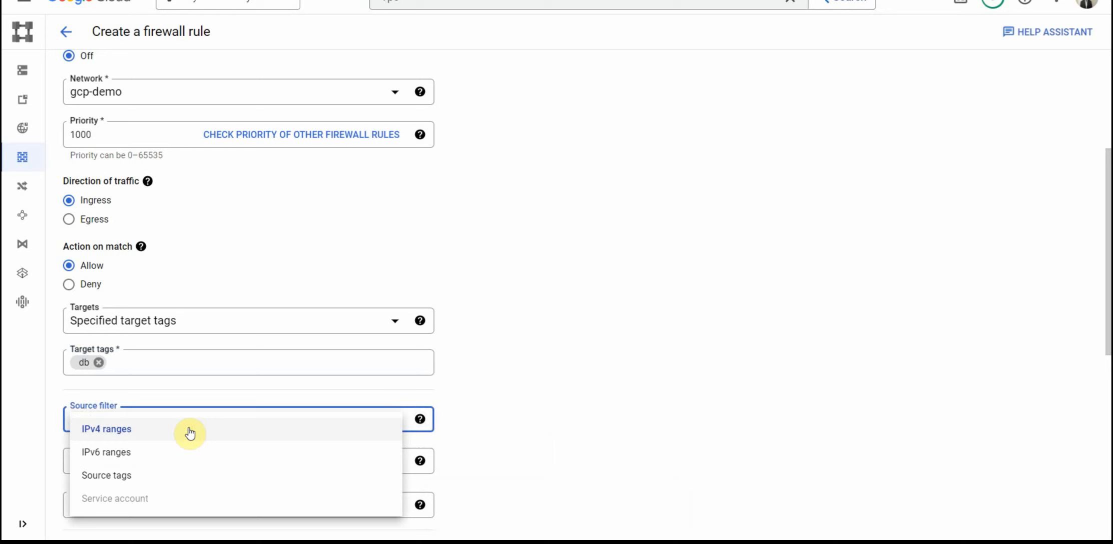
pyautogui.click(144, 476)
pyautogui.click(142, 466)
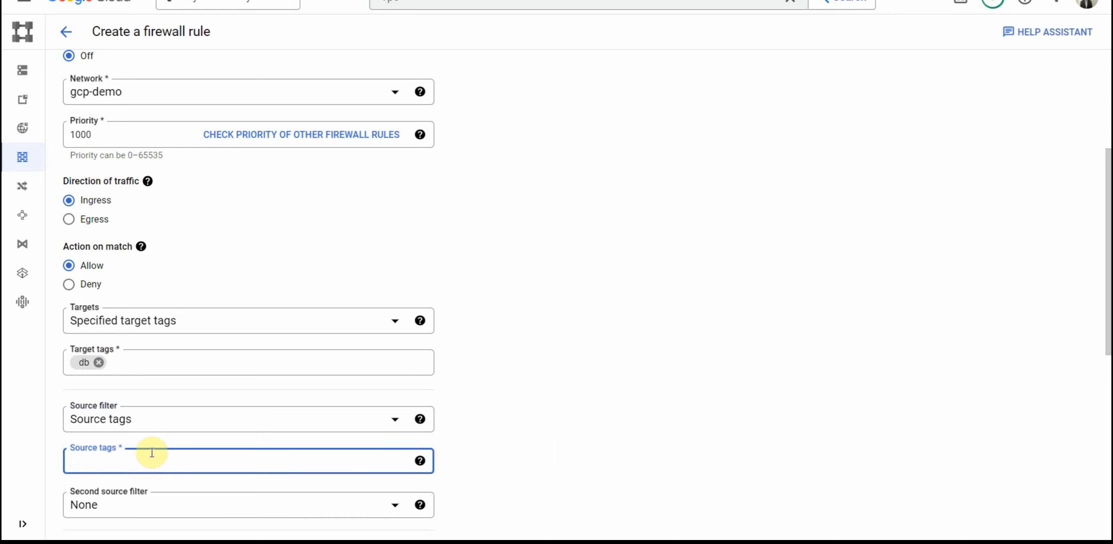
pyautogui.write('web')
pyautogui.click(589, 395)
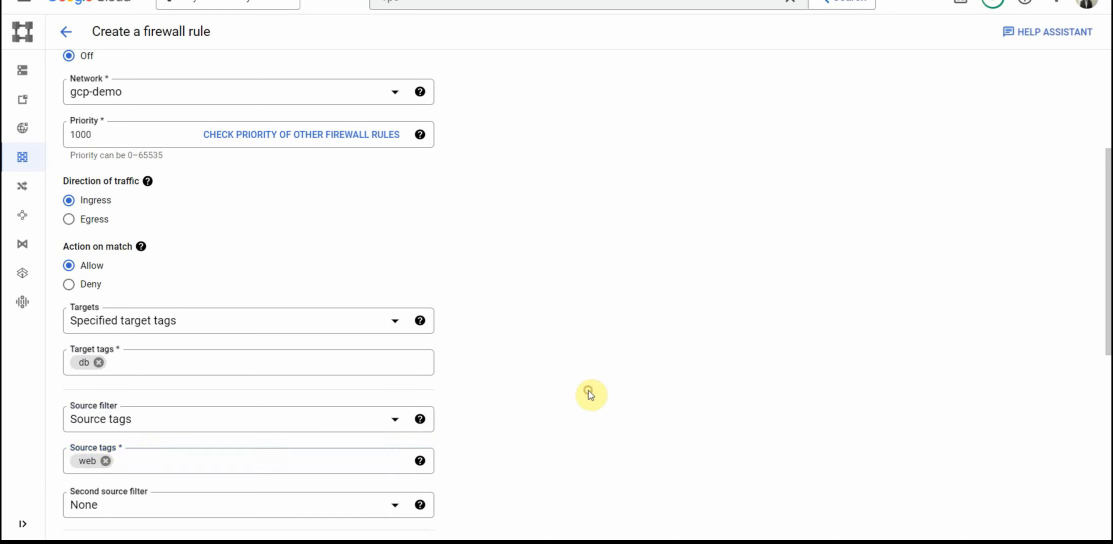
# Step: Allow TCP port 3306 under the specified protocols and ports, and create the db firewall rule
pyautogui.scroll(-5, 592, 400)
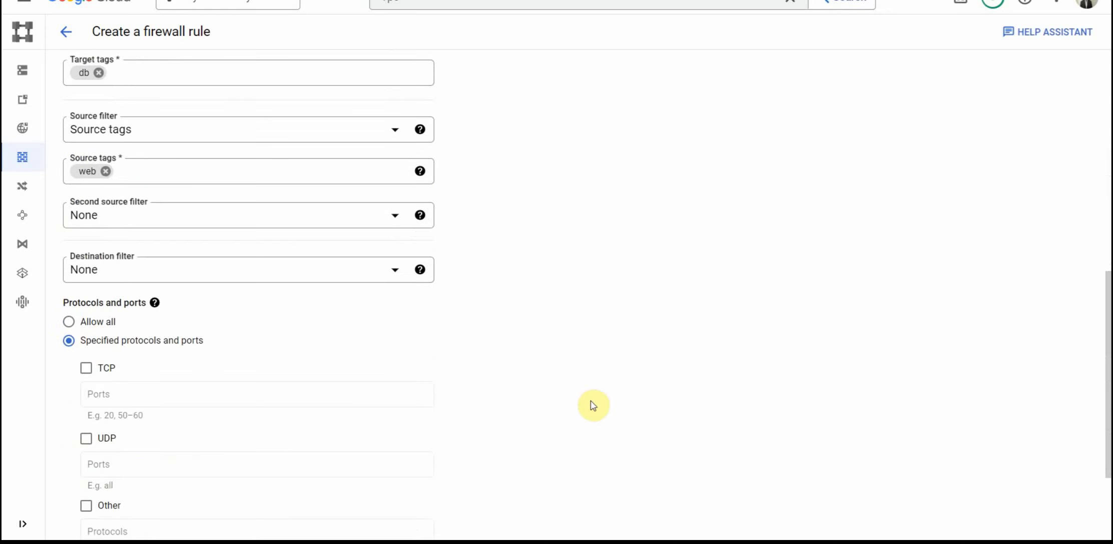
pyautogui.click(88, 369)
pyautogui.click(120, 395)
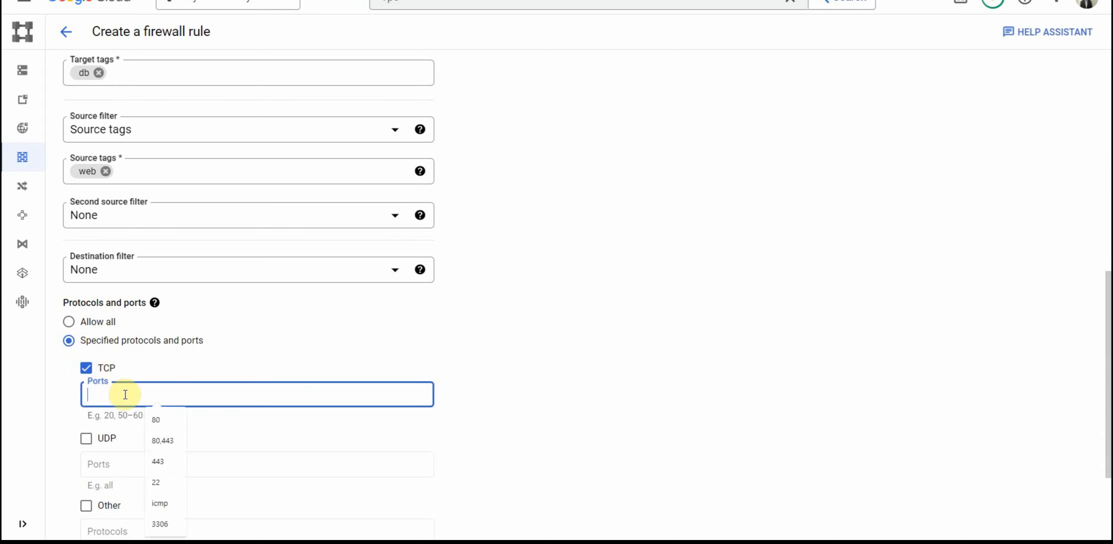
pyautogui.write('3306')
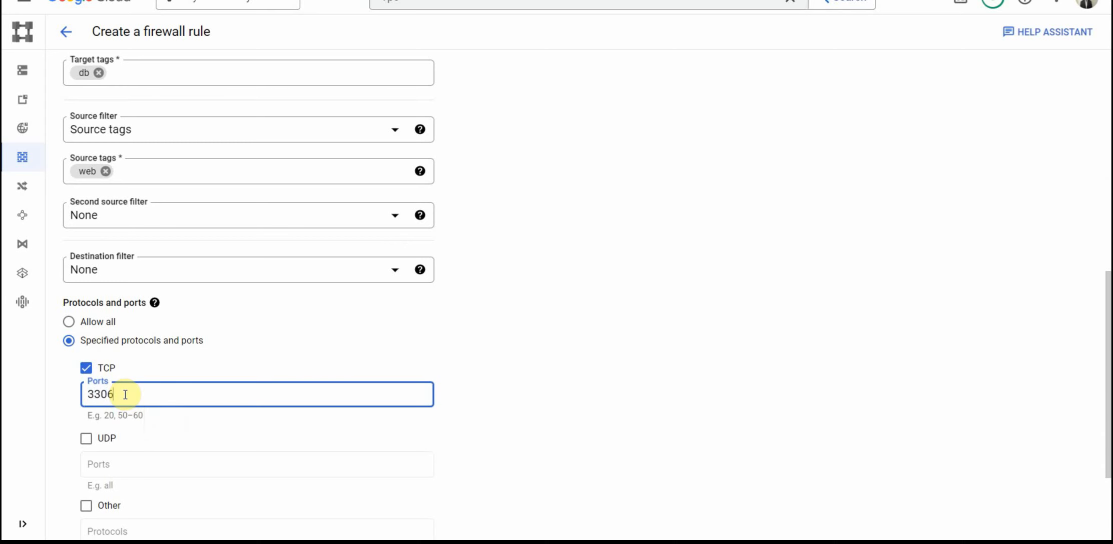
pyautogui.click(569, 364)
pyautogui.scroll(-2, 569, 390)
pyautogui.click(93, 495)
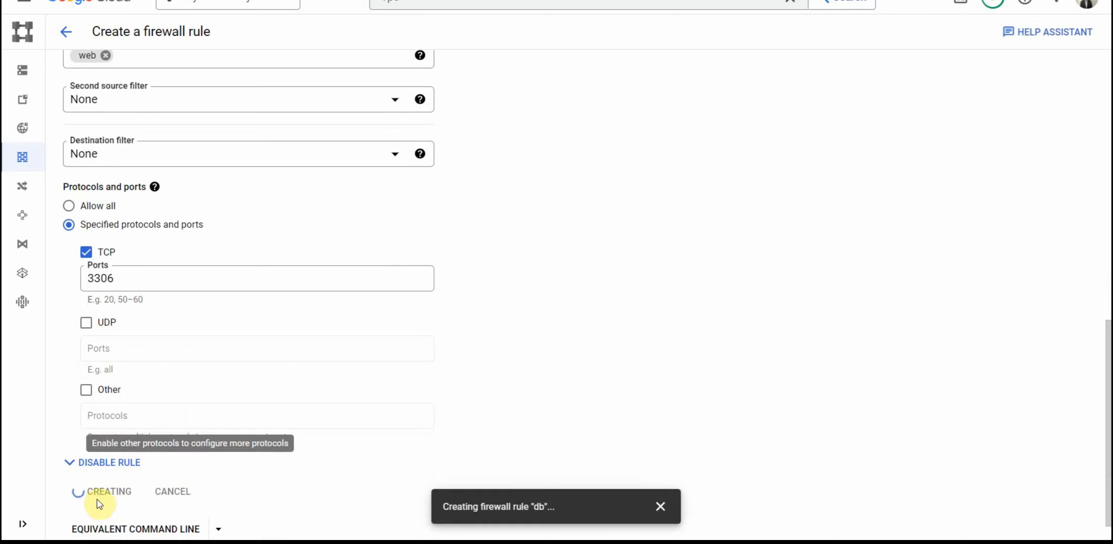